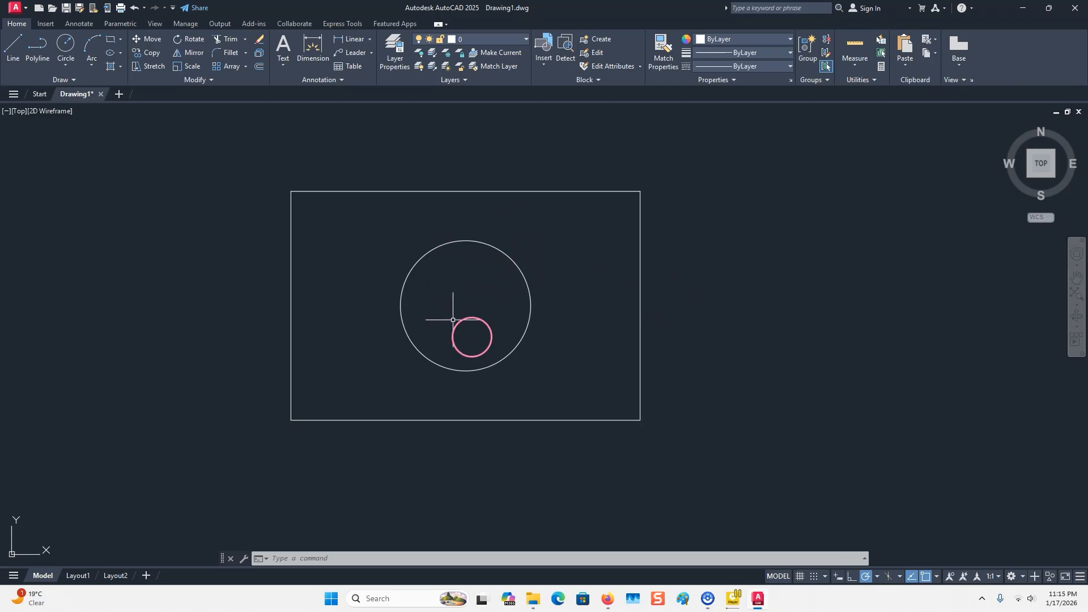
Examine the circle's grips and the options offered at the rectangle's upper-right corner and right-edge midpoint grips.
click(460, 243)
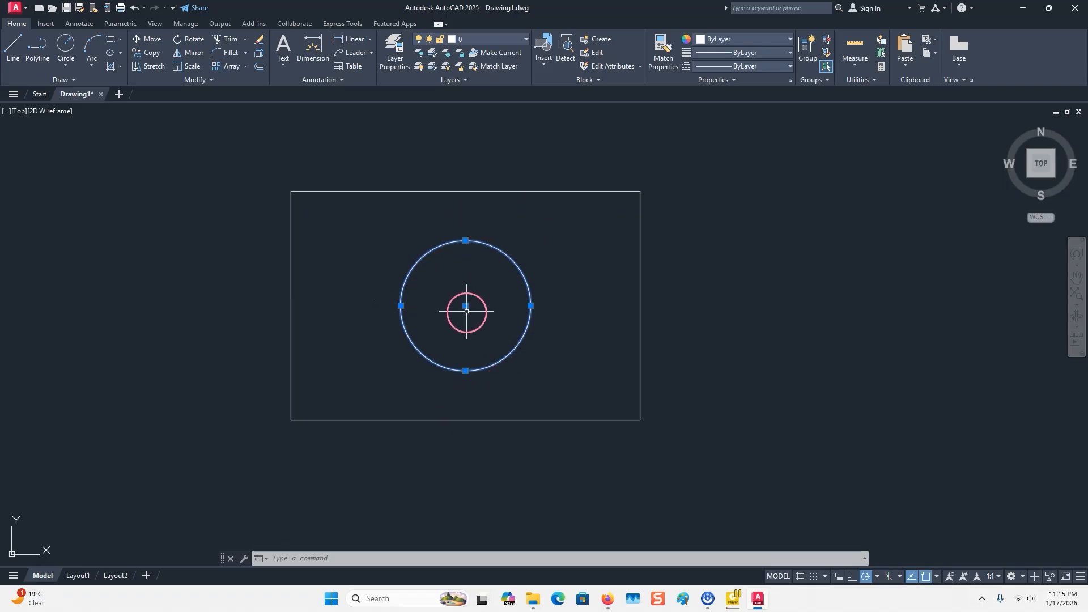
key(Escape)
click(491, 191)
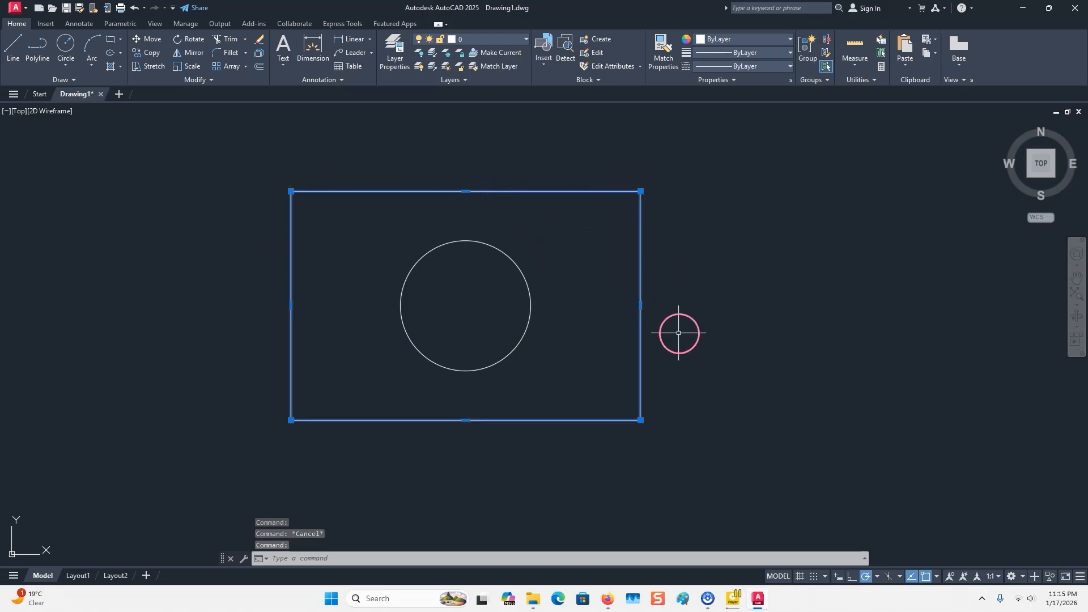
middle_drag(677, 328, 682, 320)
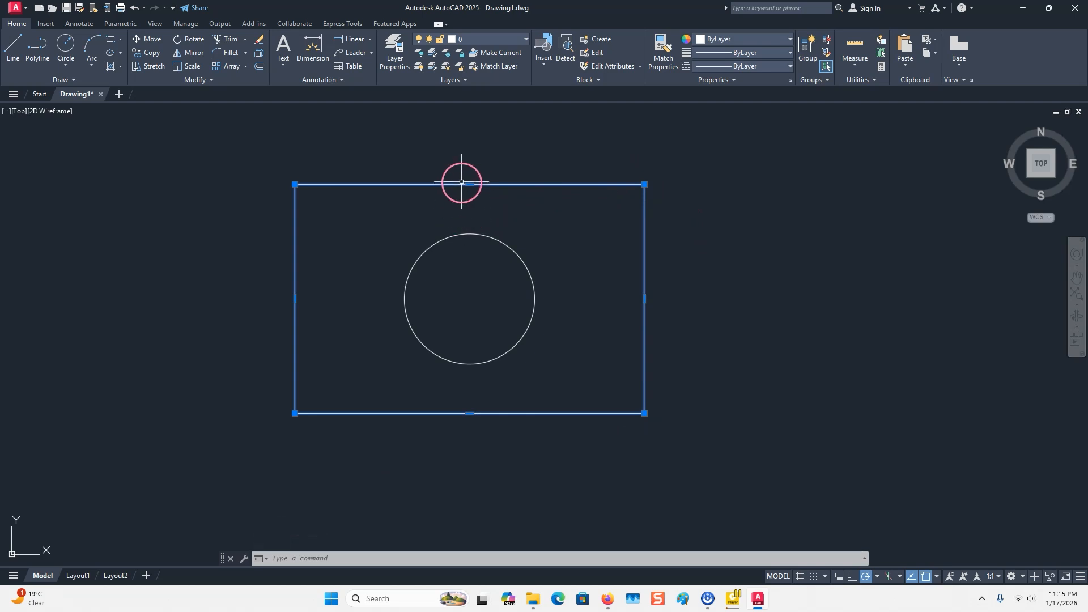
scroll(470, 179, up, 2)
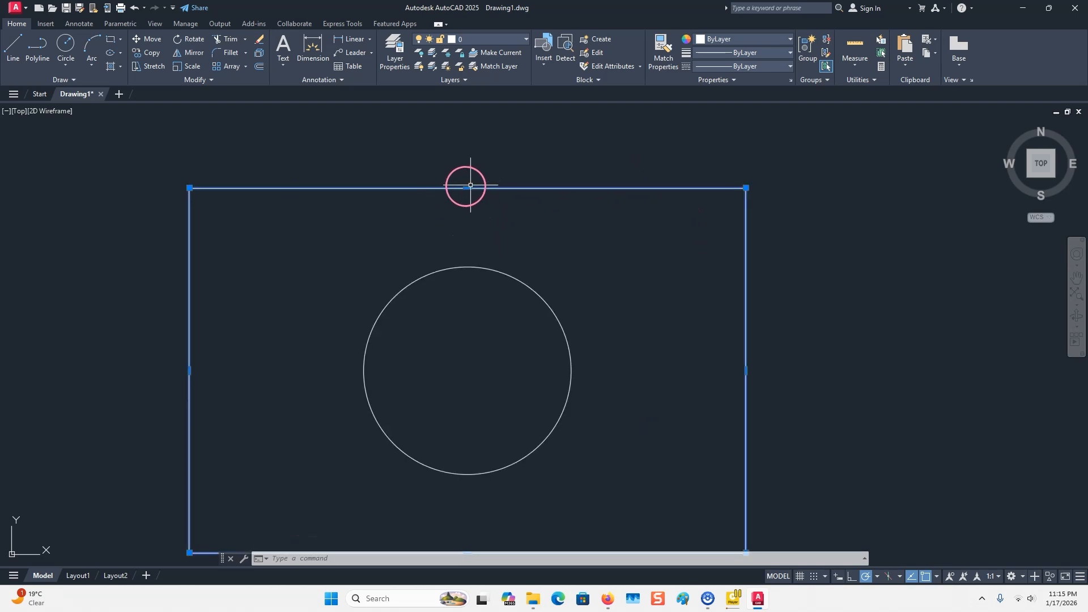
scroll(515, 232, down, 2)
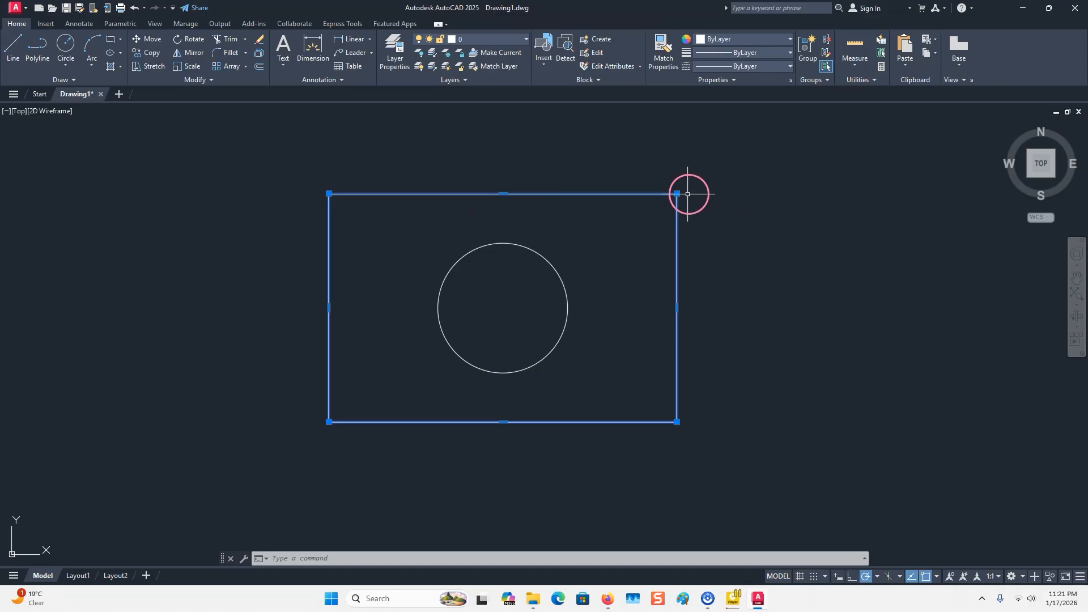
mouse_move(676, 194)
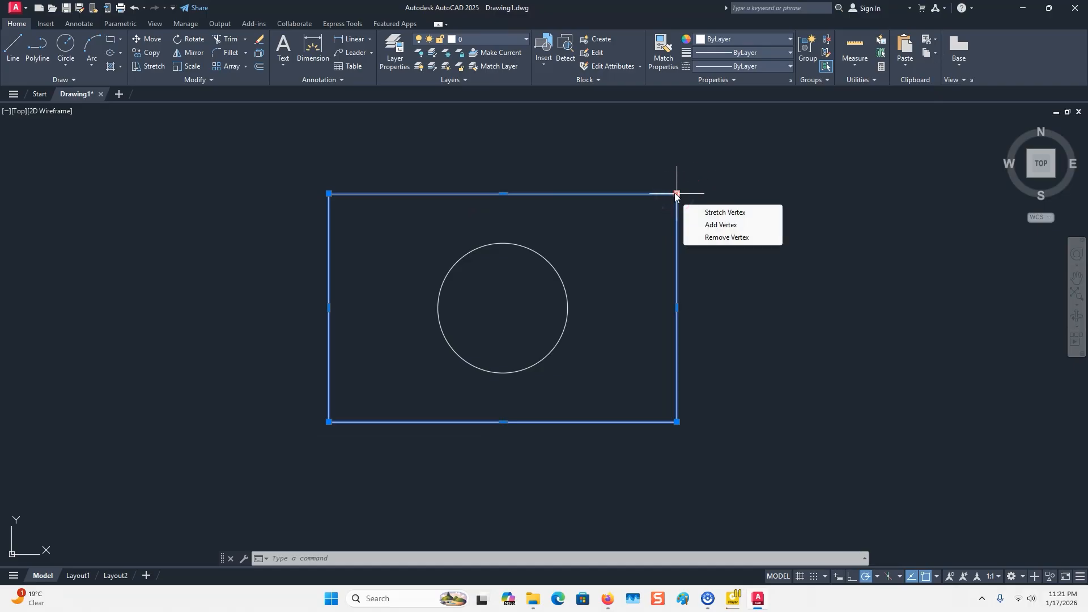
click(676, 194)
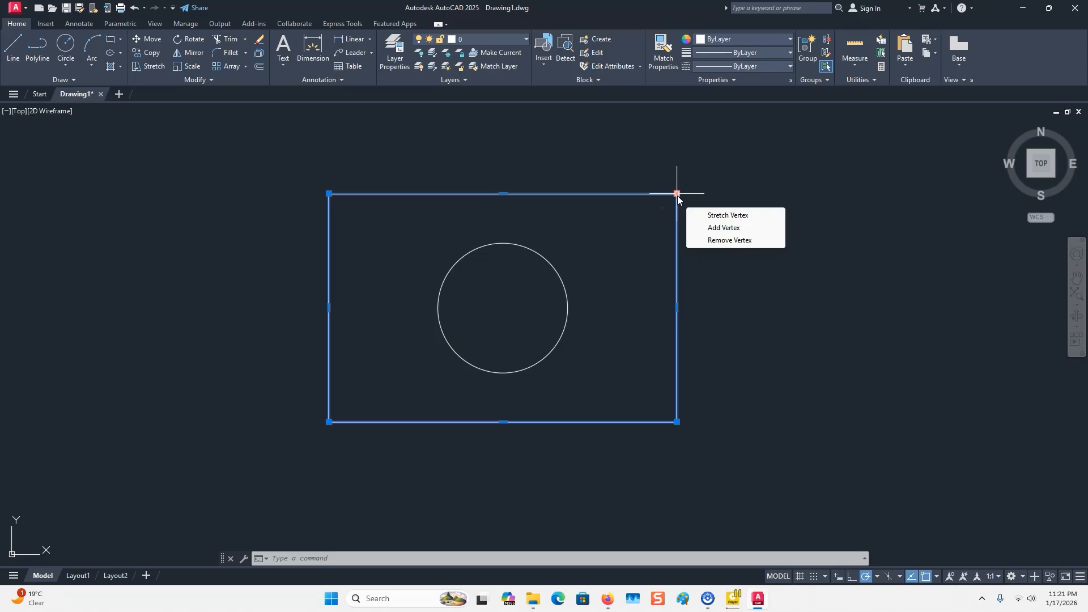
click(678, 342)
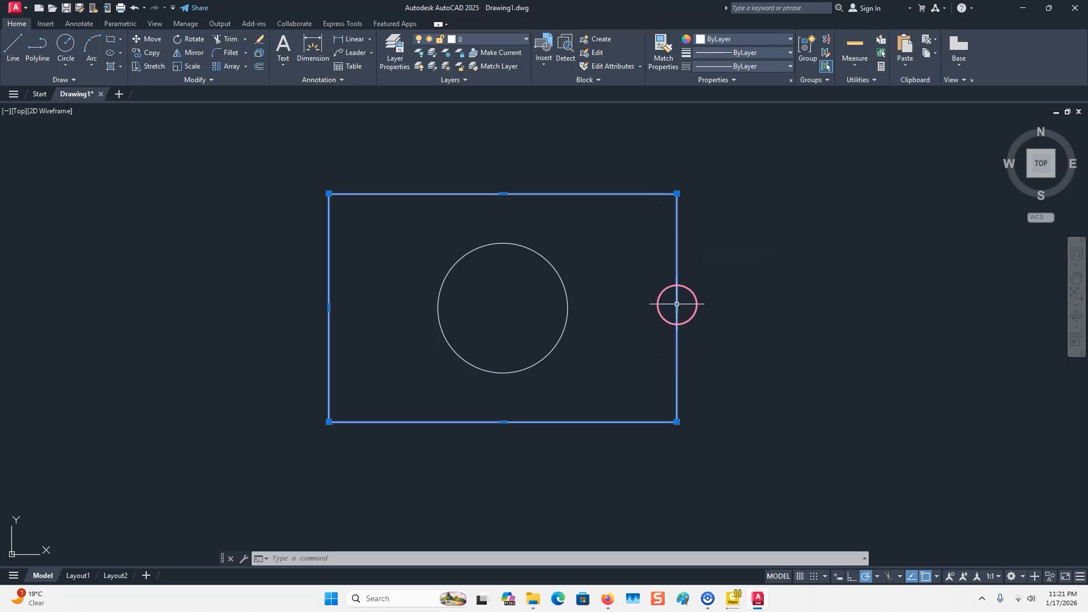
mouse_move(677, 308)
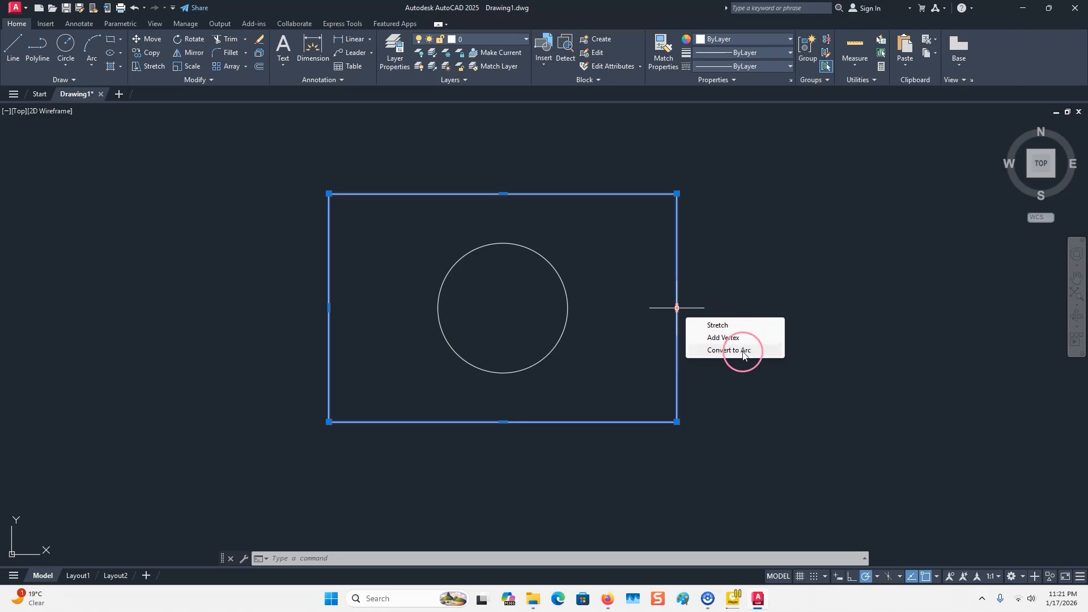
Stretch the rectangle's upper-right vertex straight upward so the top edge slopes.
mouse_move(677, 194)
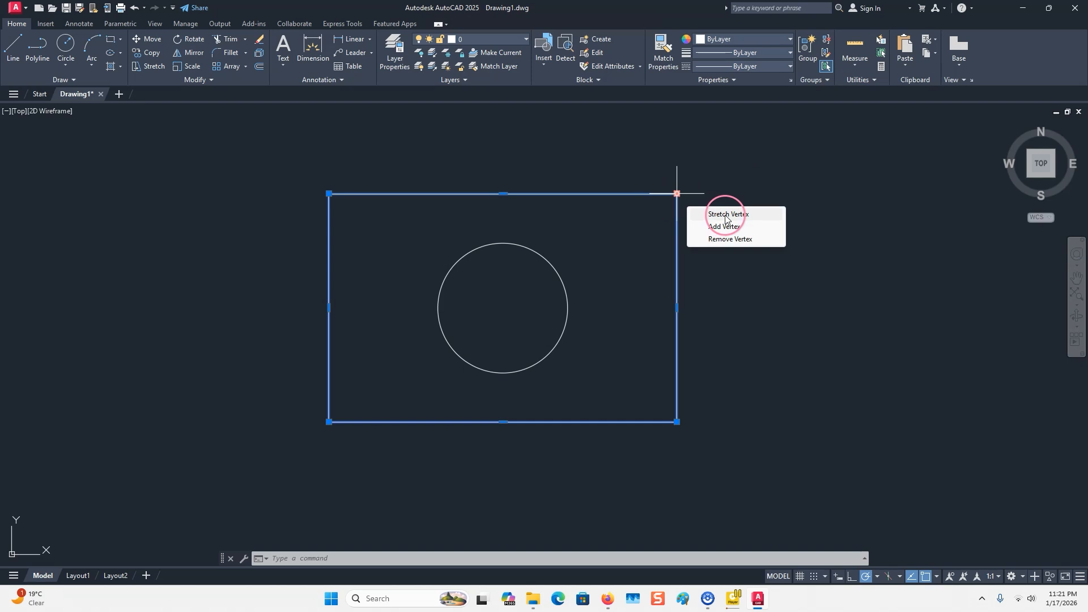
click(727, 214)
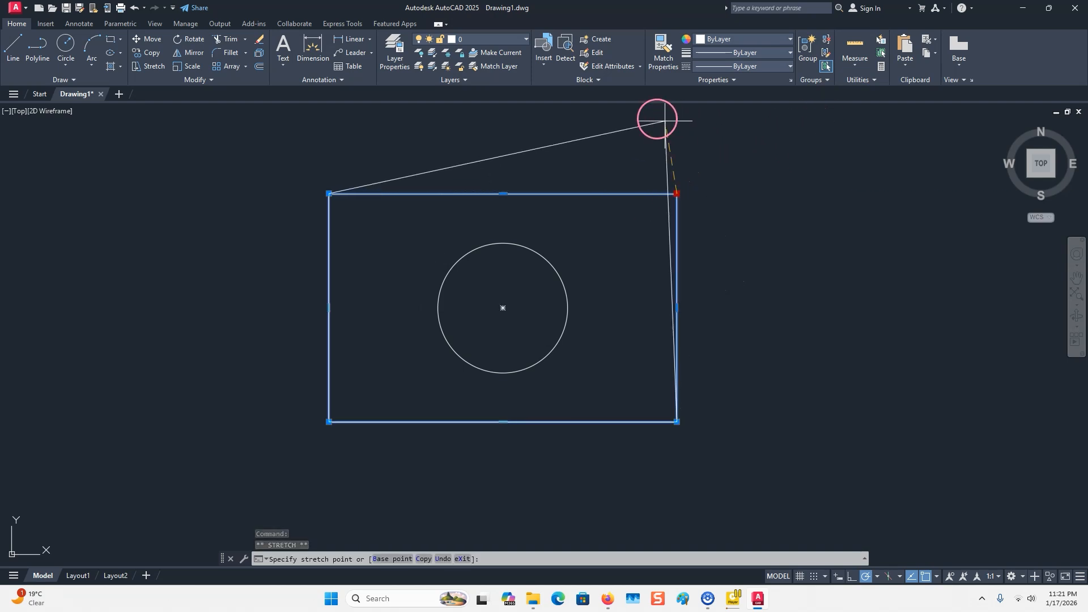
click(677, 124)
Add a vertex from the raised upper-right corner, placed outside the right edge at about mid-height.
middle_drag(747, 233, 709, 251)
middle_drag(698, 214, 695, 224)
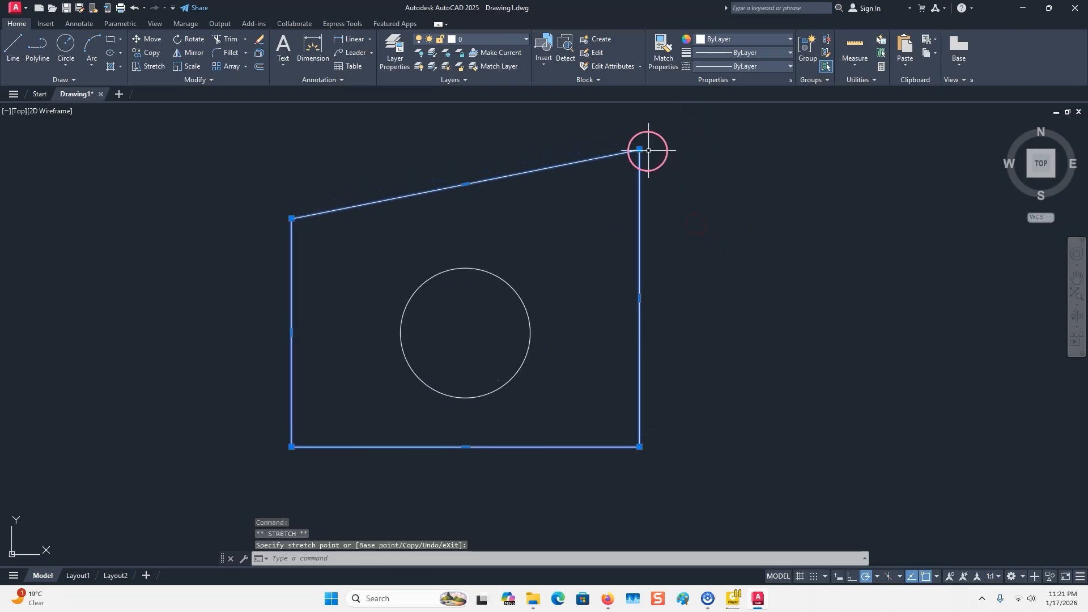
mouse_move(640, 150)
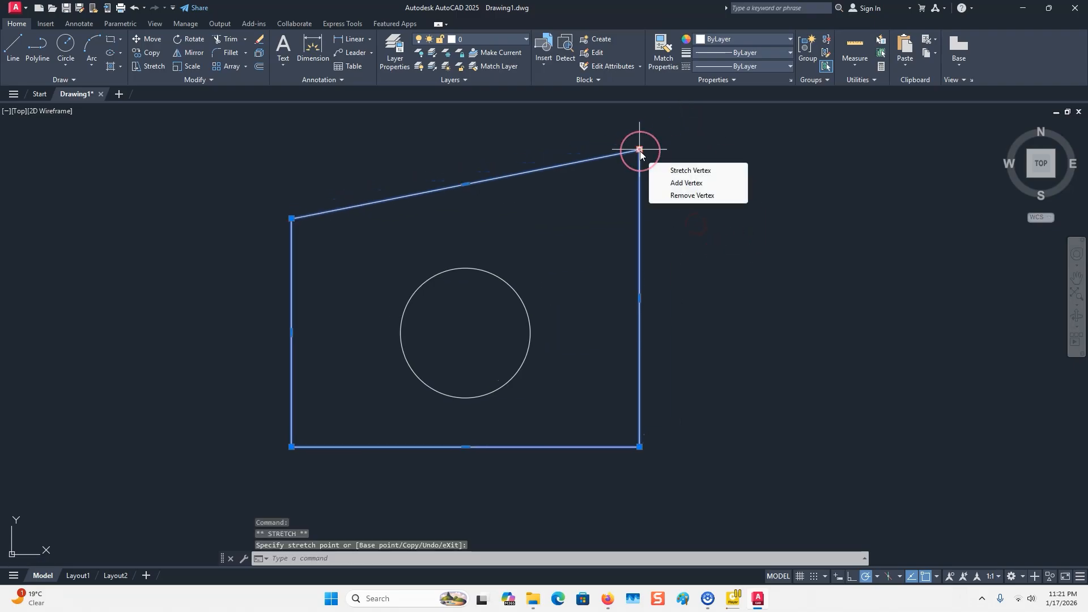
click(693, 183)
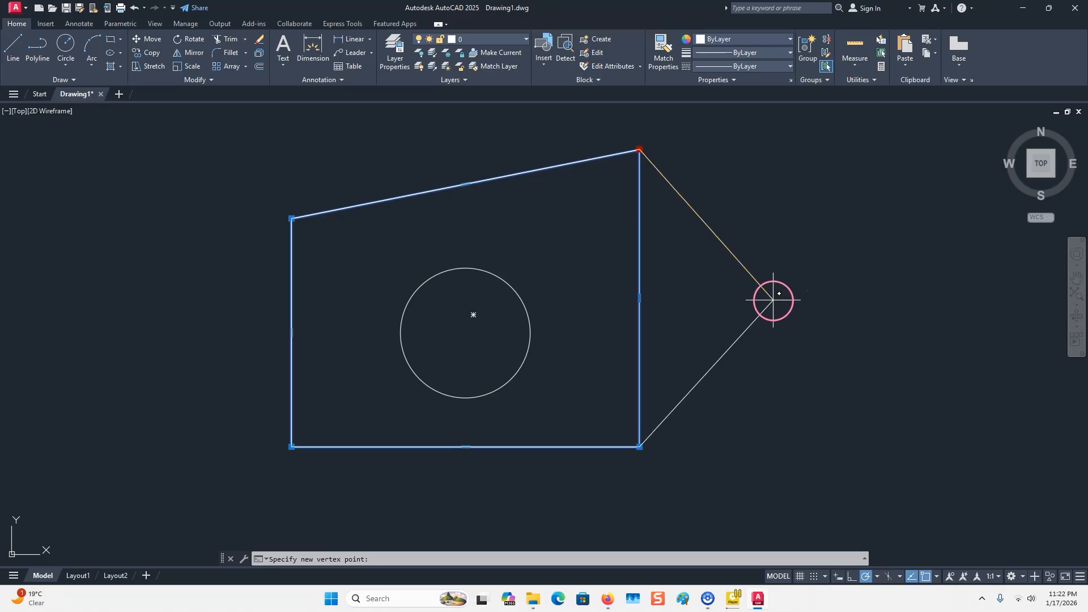
click(769, 302)
Remove the raised upper-right vertex from the five-sided polyline.
middle_drag(857, 314, 822, 300)
scroll(822, 301, up, 1)
scroll(730, 285, down, 1)
middle_drag(753, 298, 772, 343)
mouse_move(590, 175)
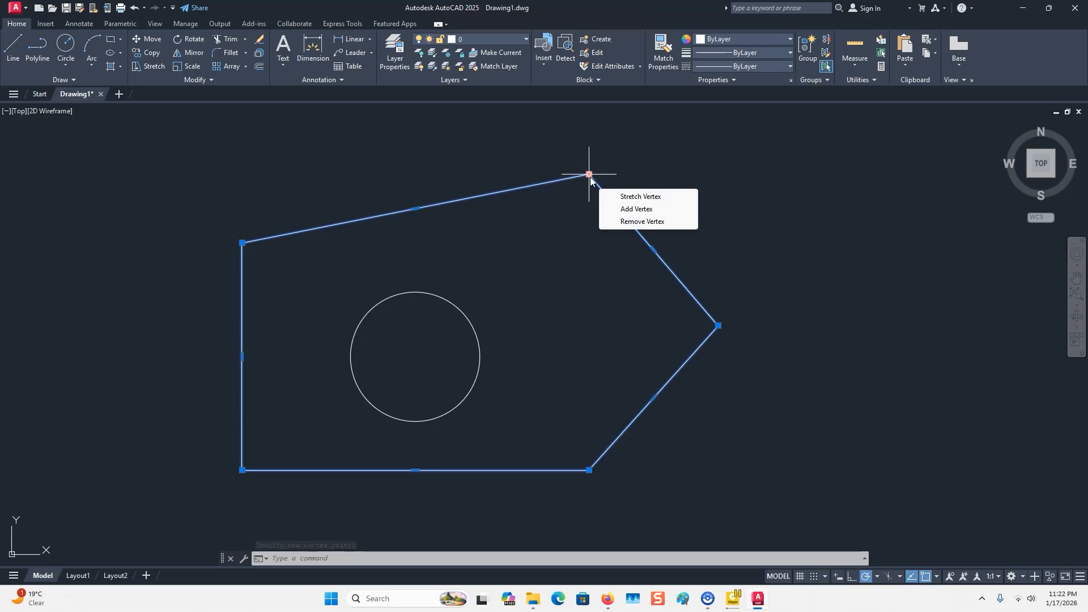
click(646, 222)
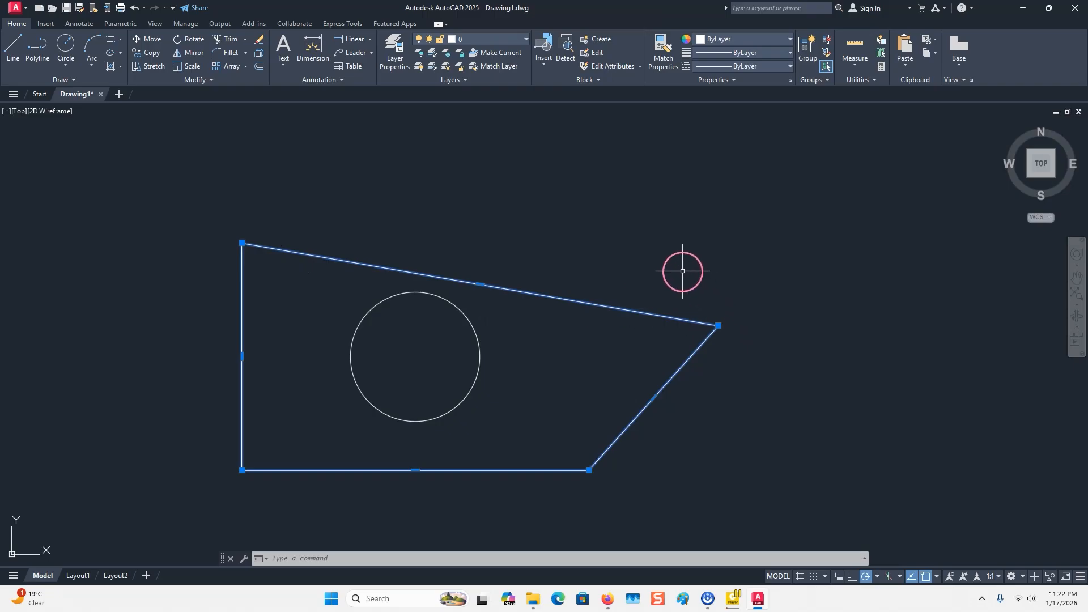
Undo the vertex removal, the added vertex and the corner stretch to restore the original rectangle.
key(ctrl+z)
key(ctrl+z)
key(ctrl+z)
key(ctrl+z)
key(ctrl+z)
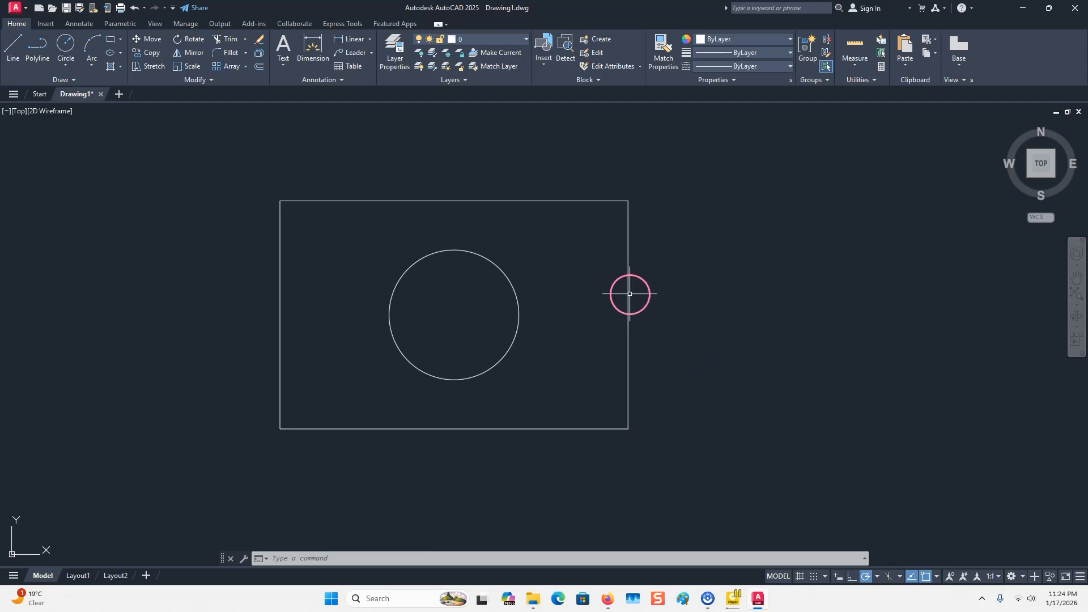
Try to stretch the rectangle's right edge outward from its midpoint grip.
click(629, 294)
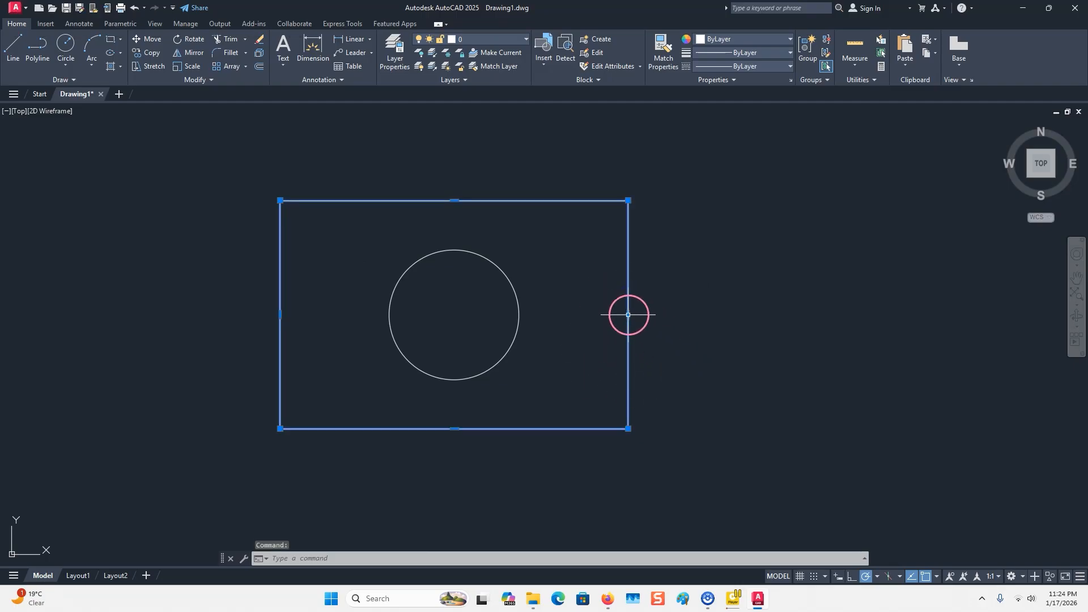
mouse_move(628, 315)
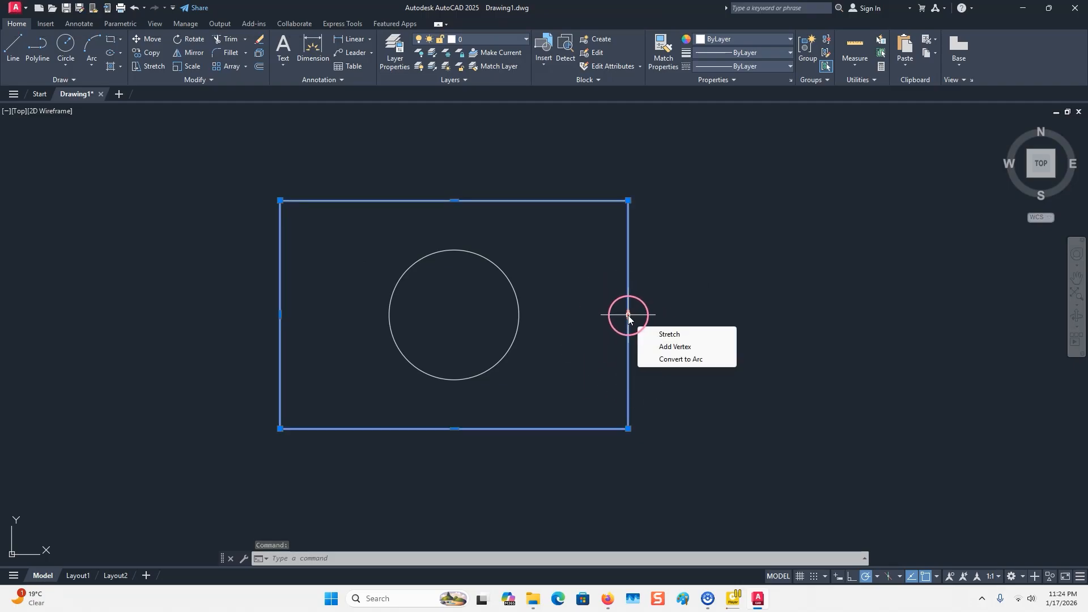
click(669, 335)
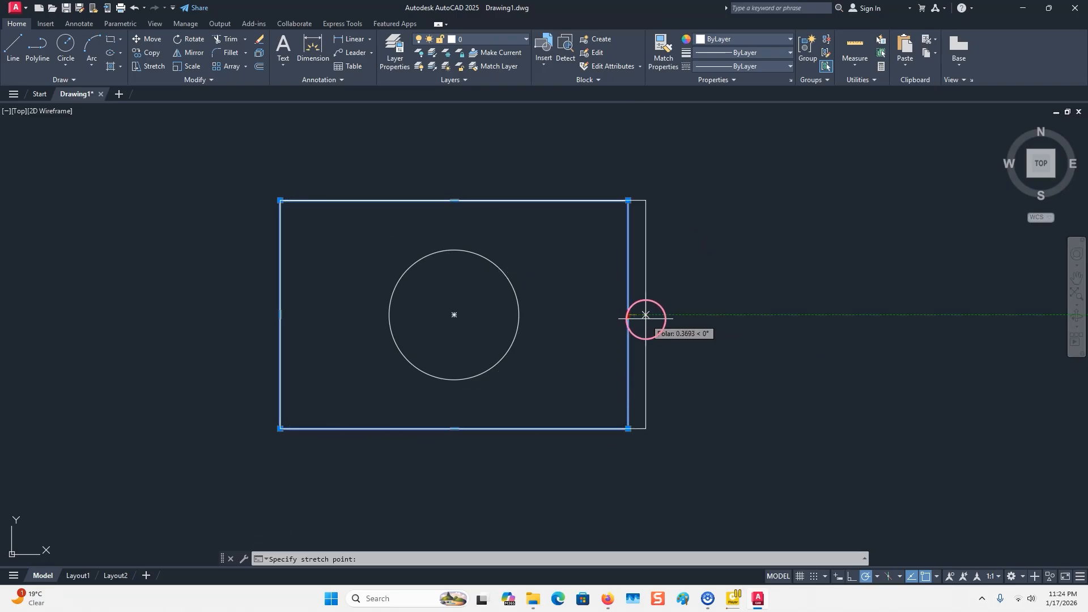
key(Escape)
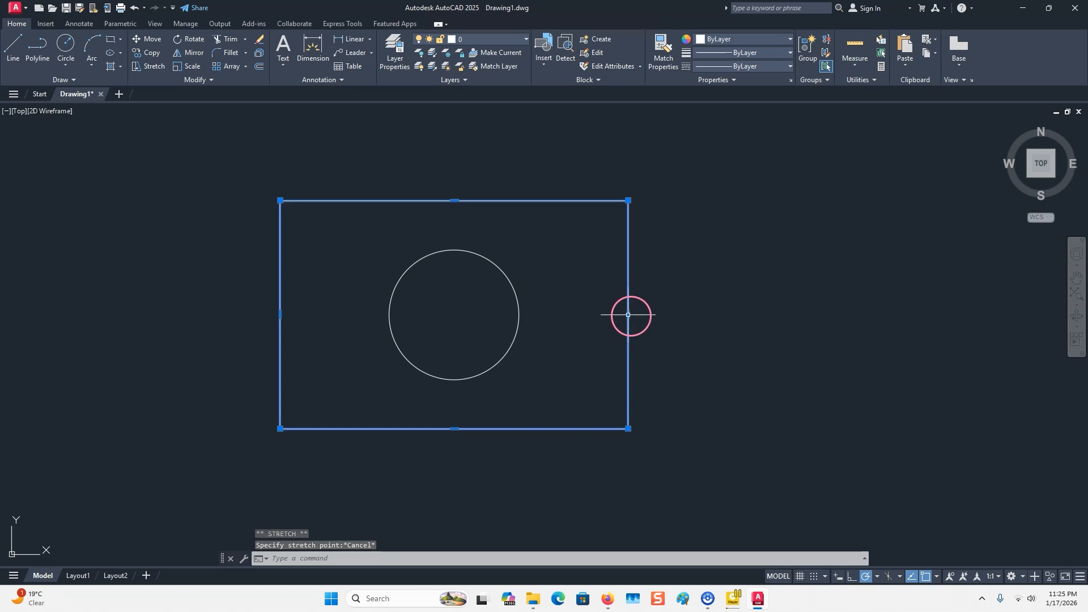
Add a vertex from the right edge's midpoint grip, placed outside the rectangle to form a point, and undo it.
mouse_move(628, 314)
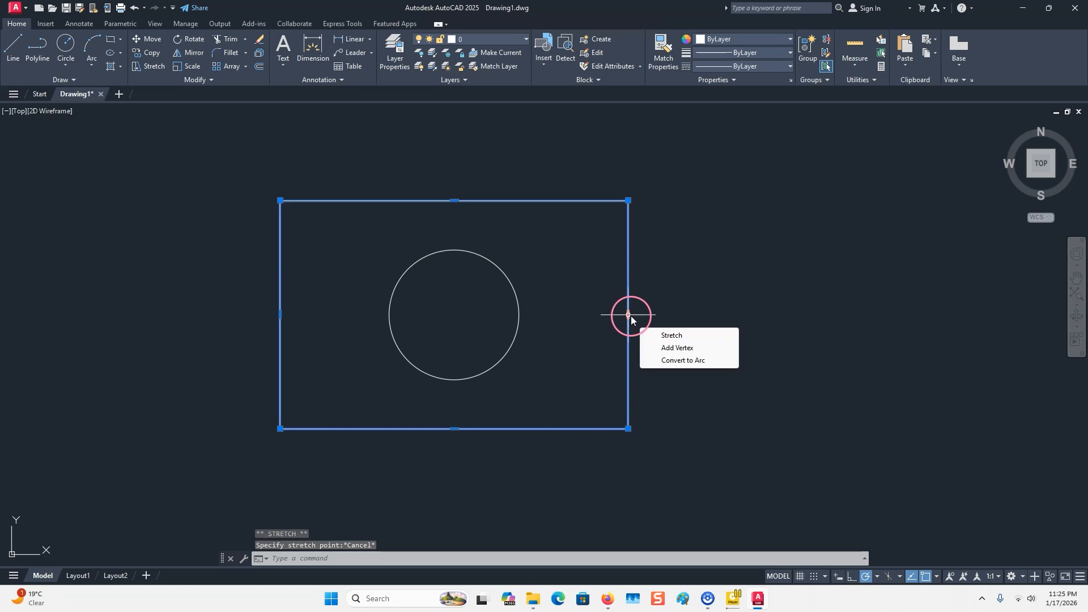
click(672, 349)
click(756, 326)
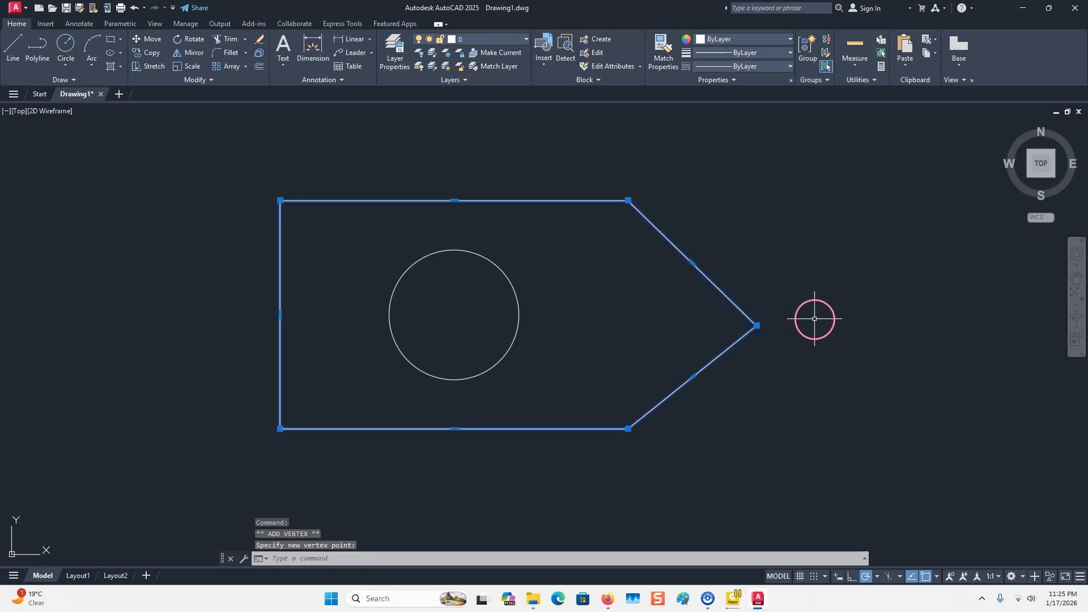
key(Escape)
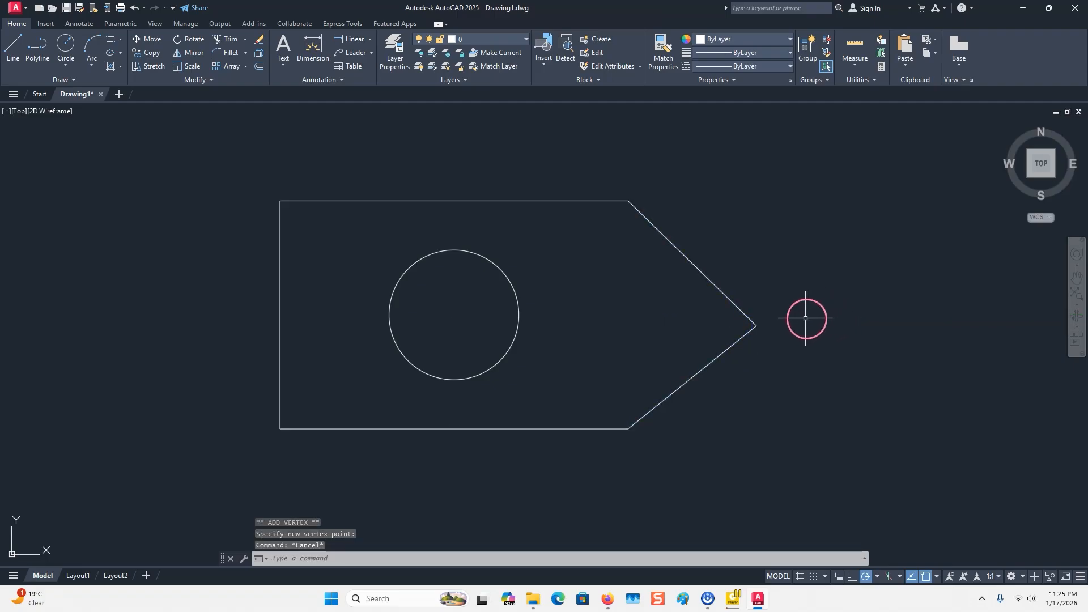
key(ctrl+z)
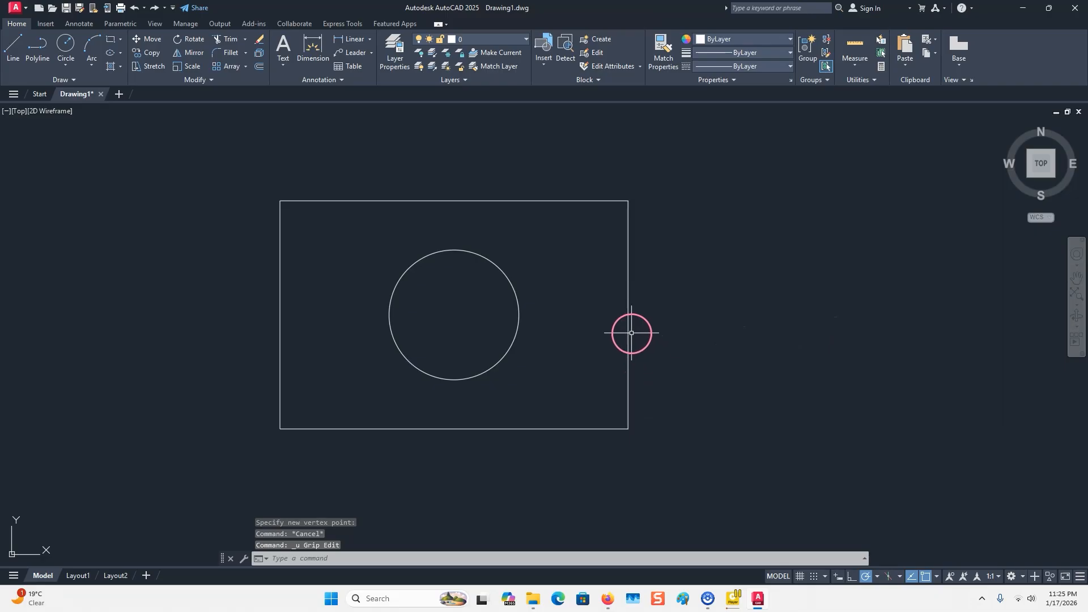
Convert the rectangle's right edge to an outward-bulging arc from its midpoint grip, and undo the conversion.
click(628, 330)
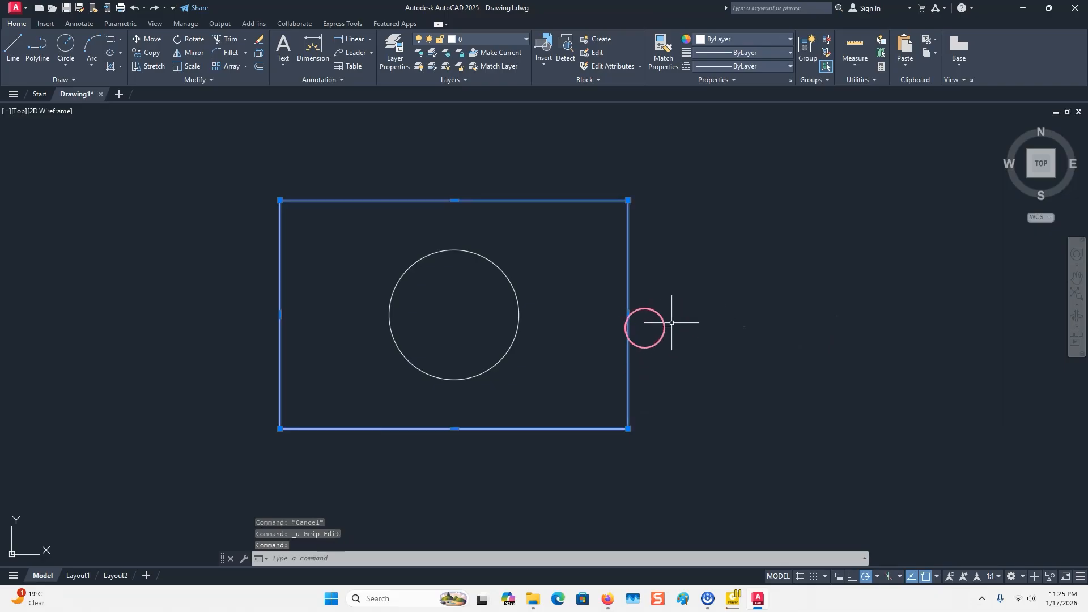
mouse_move(628, 315)
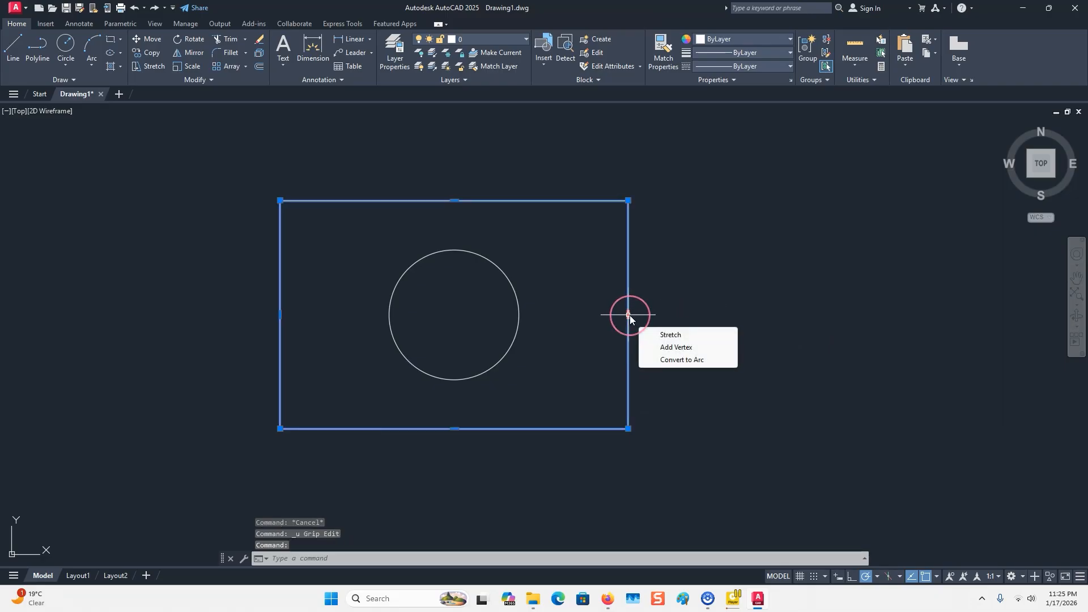
click(686, 361)
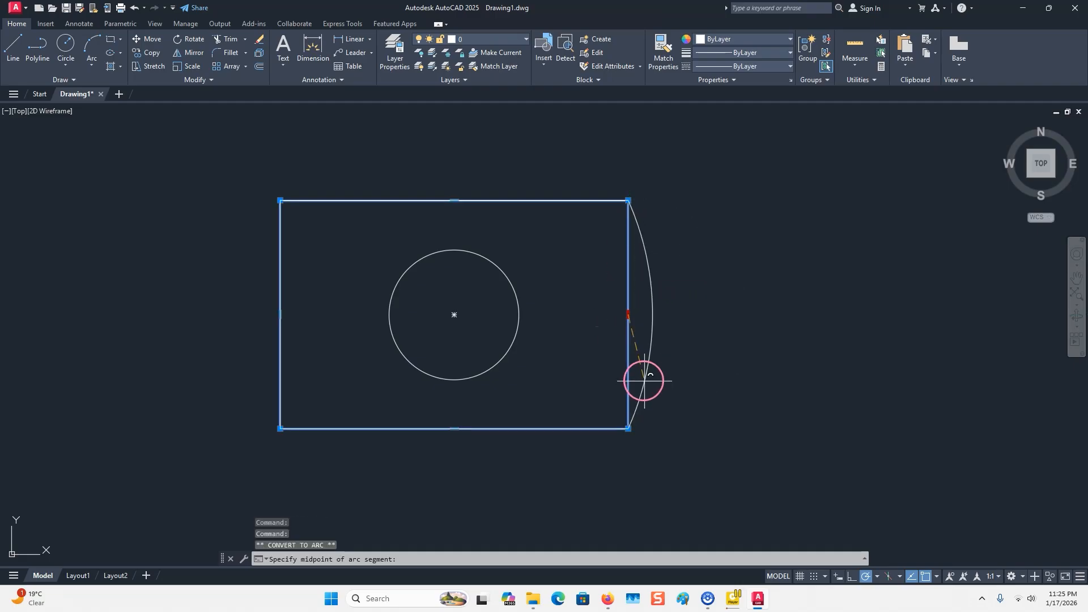
click(675, 330)
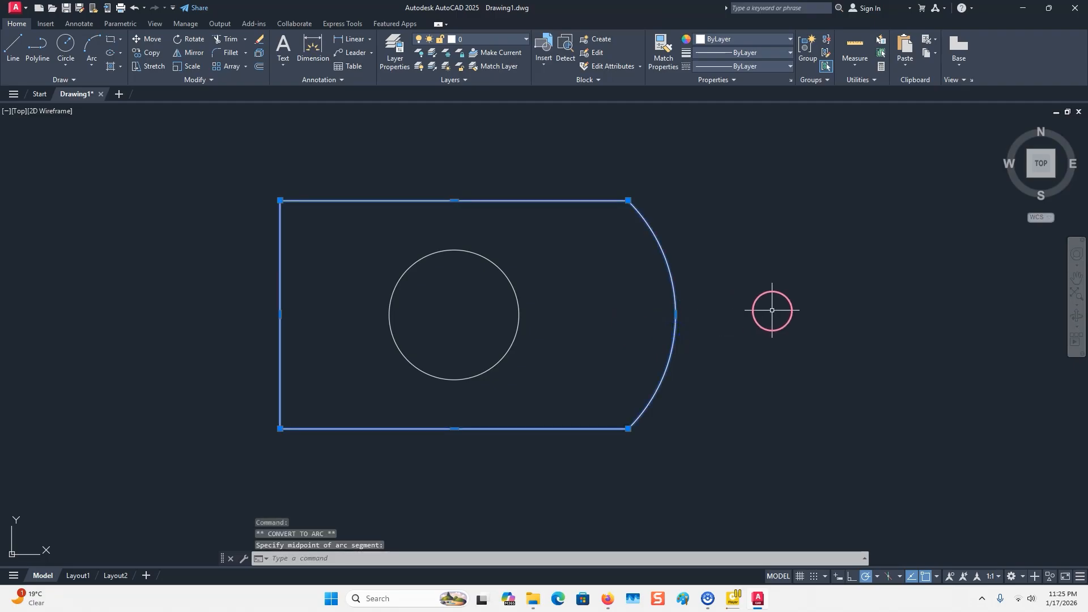
key(Escape)
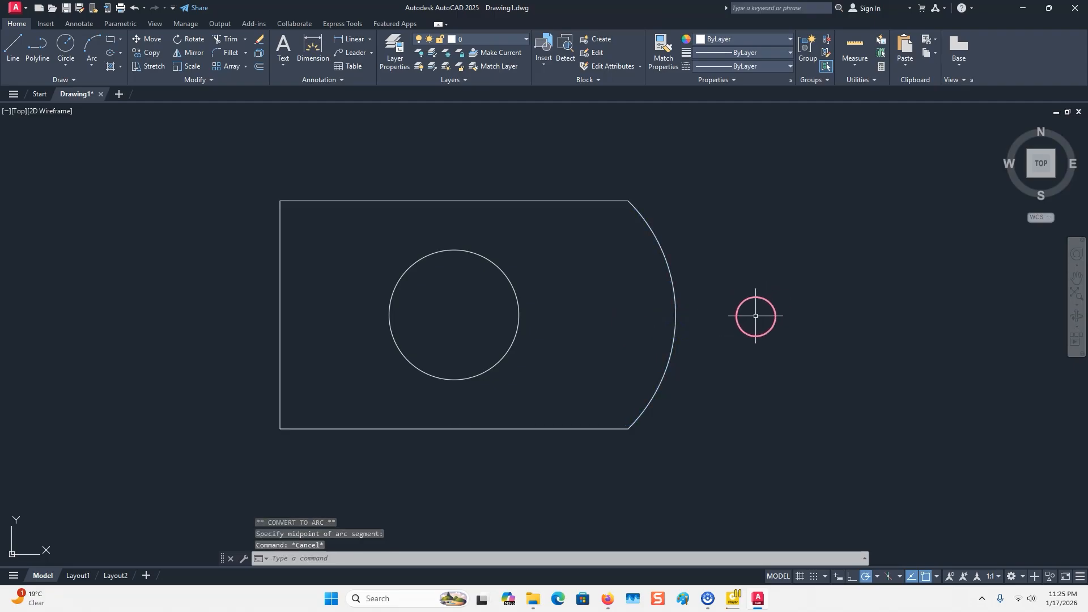
key(ctrl+z)
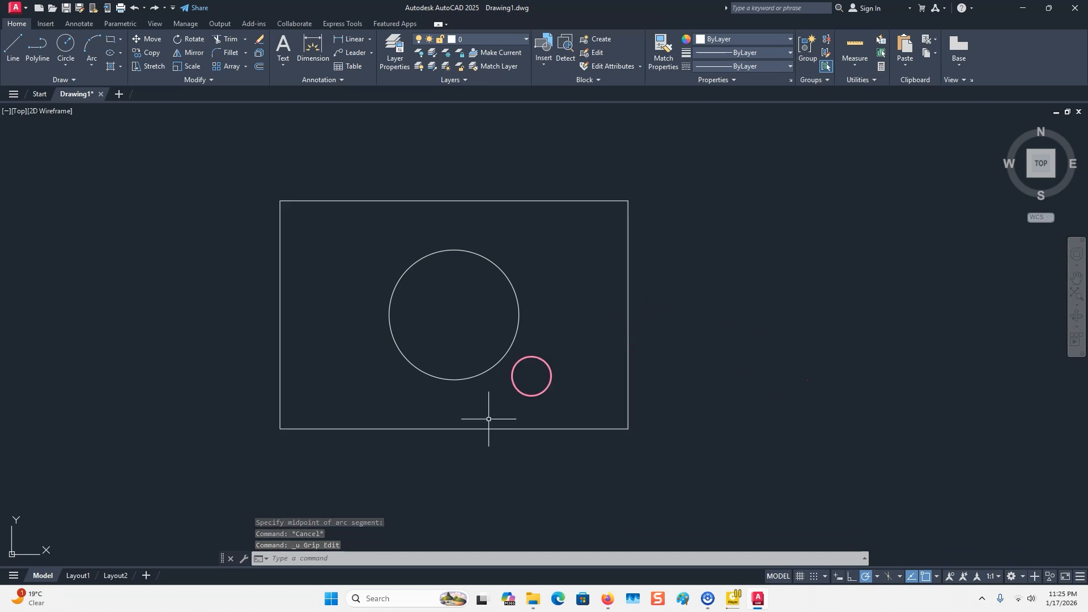
Activate the rectangle's right-edge midpoint grip for stretching and switch the grip editing mode to Move.
click(628, 322)
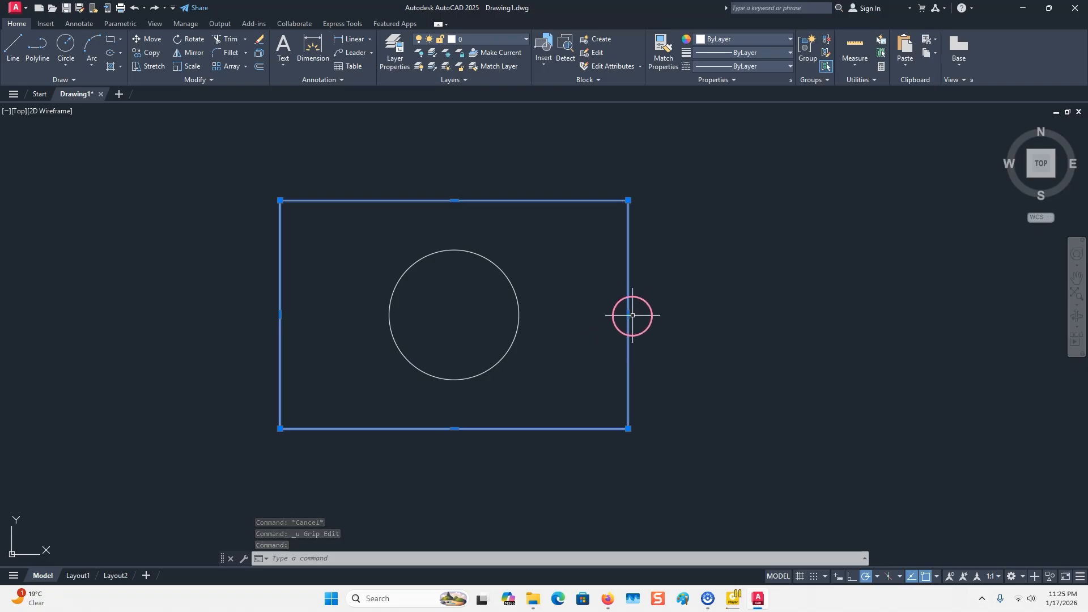
click(627, 315)
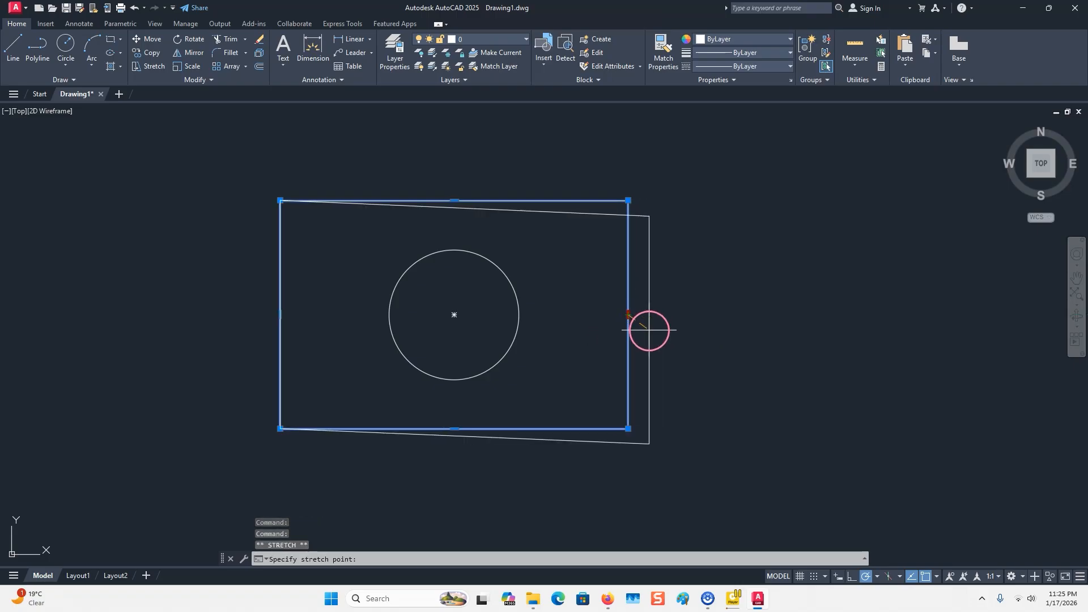
scroll(626, 315, up, 2)
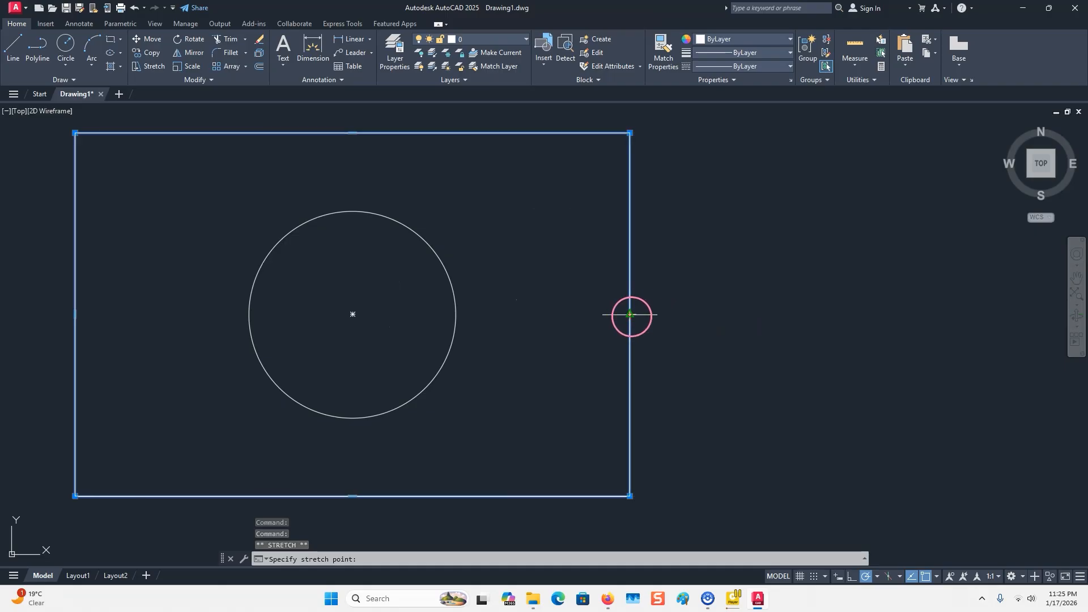
scroll(677, 321, down, 2)
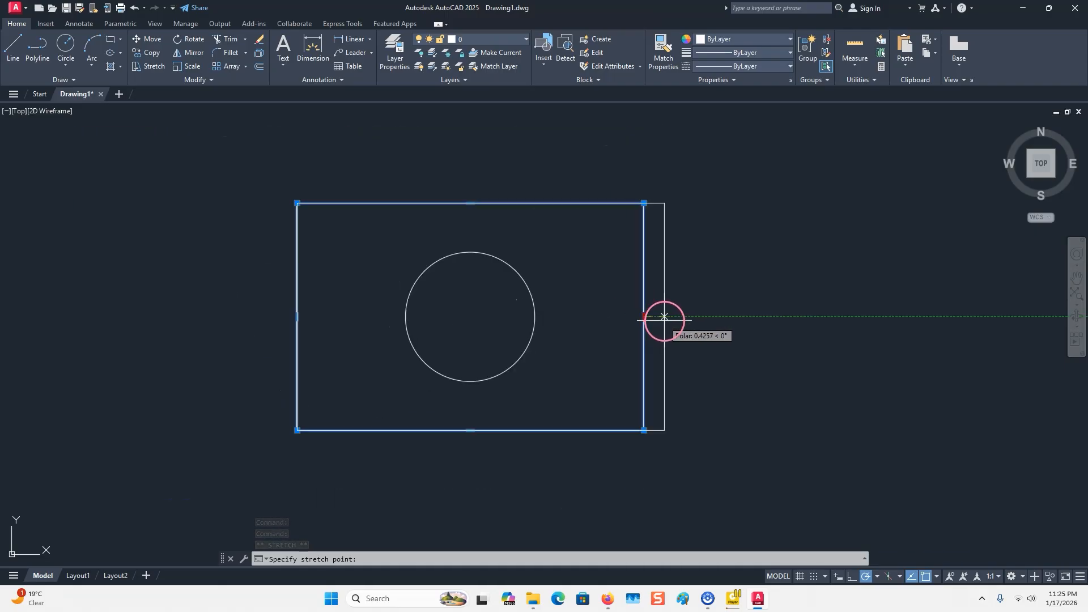
middle_drag(667, 317, 556, 318)
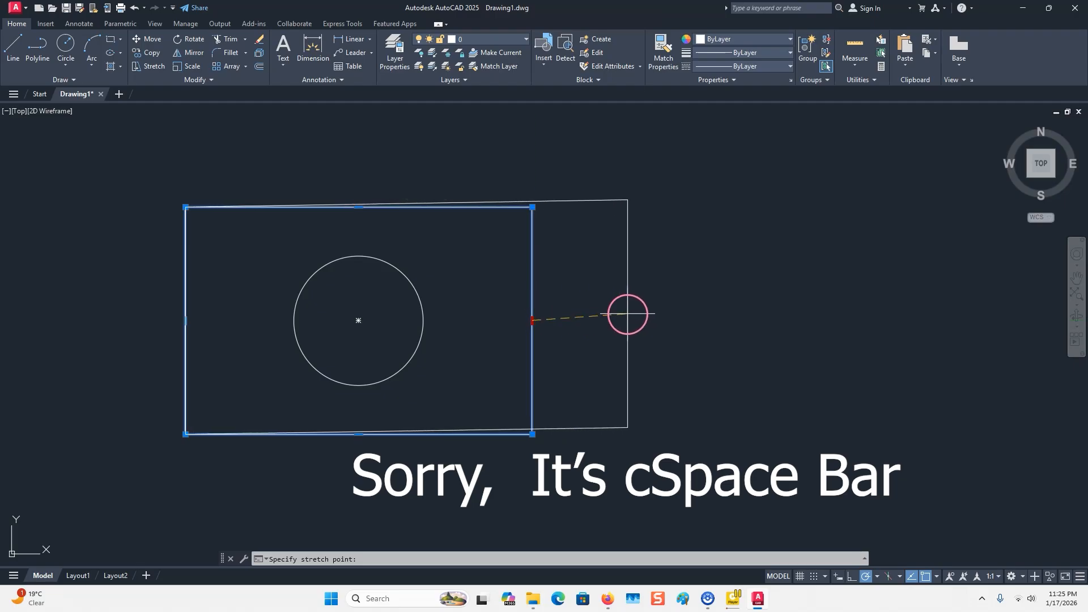
key(space)
middle_drag(927, 279, 665, 298)
scroll(935, 332, down, 3)
scroll(934, 332, up, 4)
middle_drag(823, 296, 721, 272)
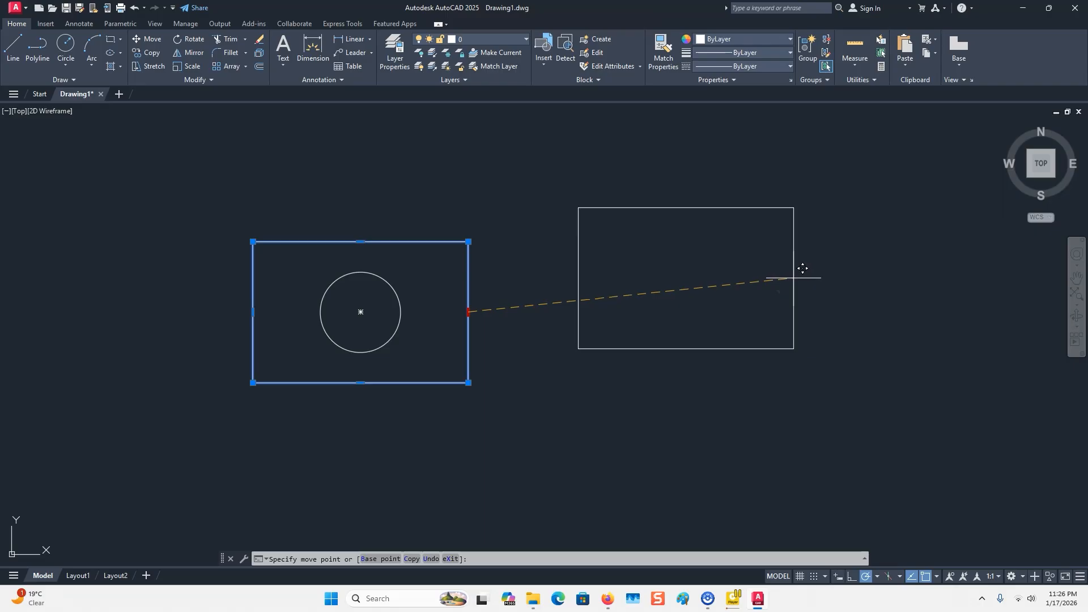
Cycle the active right-edge grip through the Rotate, Scale and Mirror modes until it returns to Stretch.
key(space)
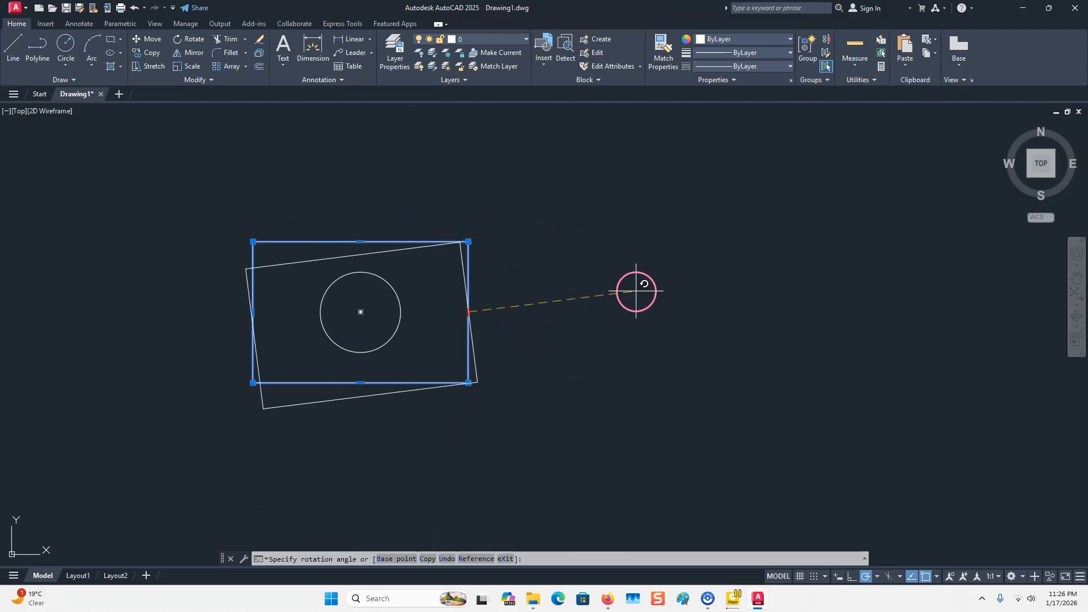
key(space)
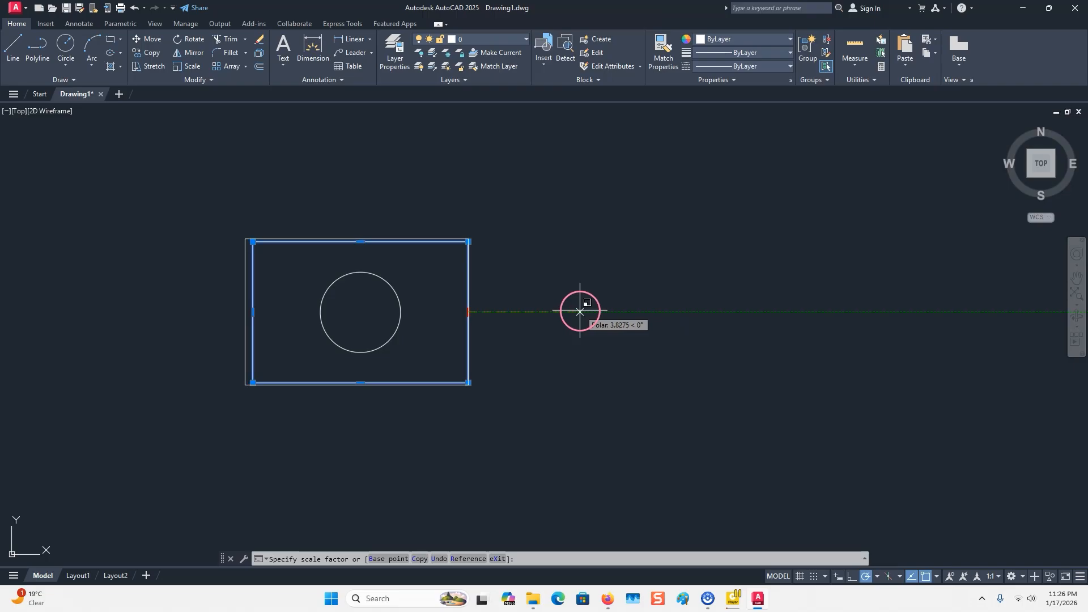
key(space)
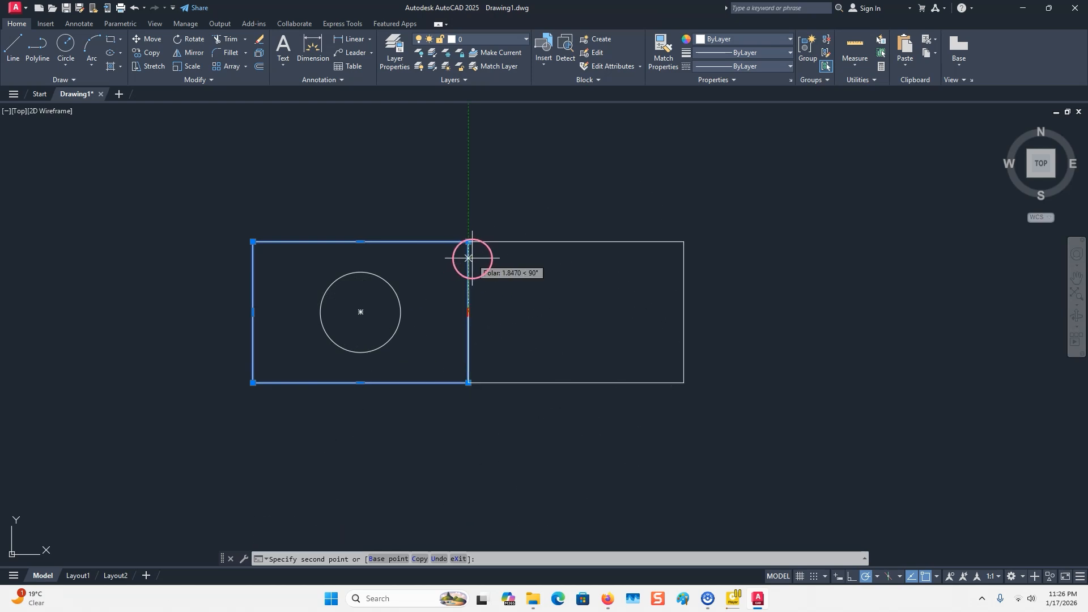
key(space)
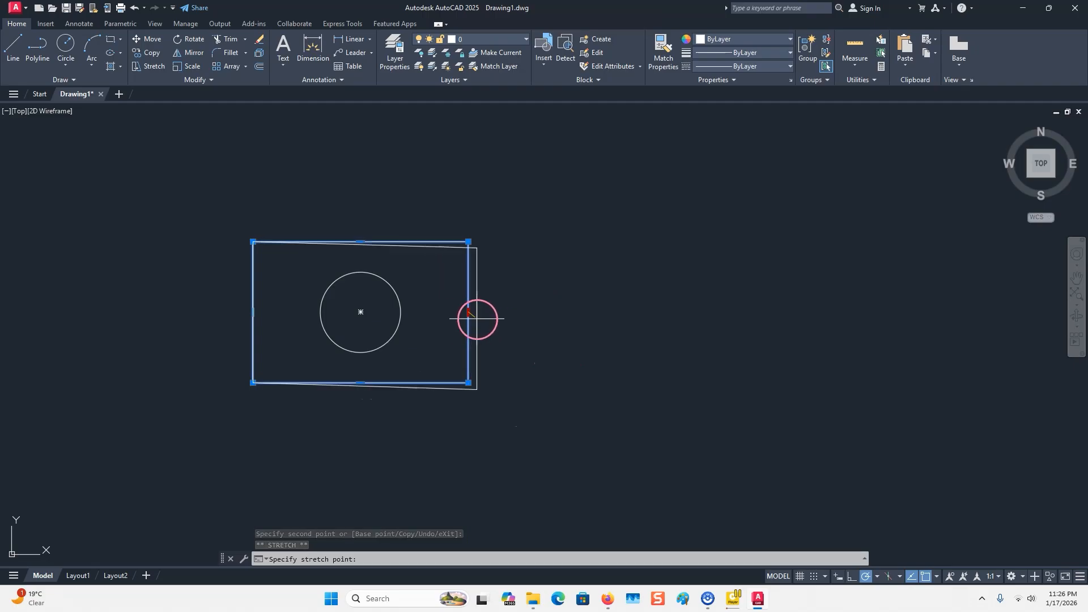
Cycle the right-edge grip from Move through Rotate and Scale to Mirror, and cancel the edit and the rectangle's selection.
key(space)
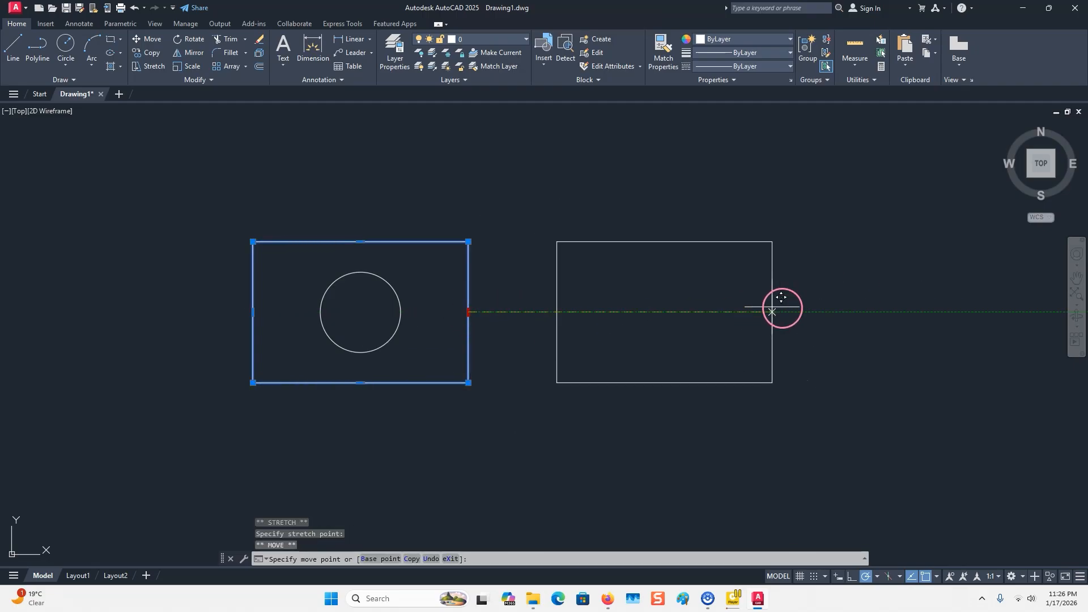
key(space)
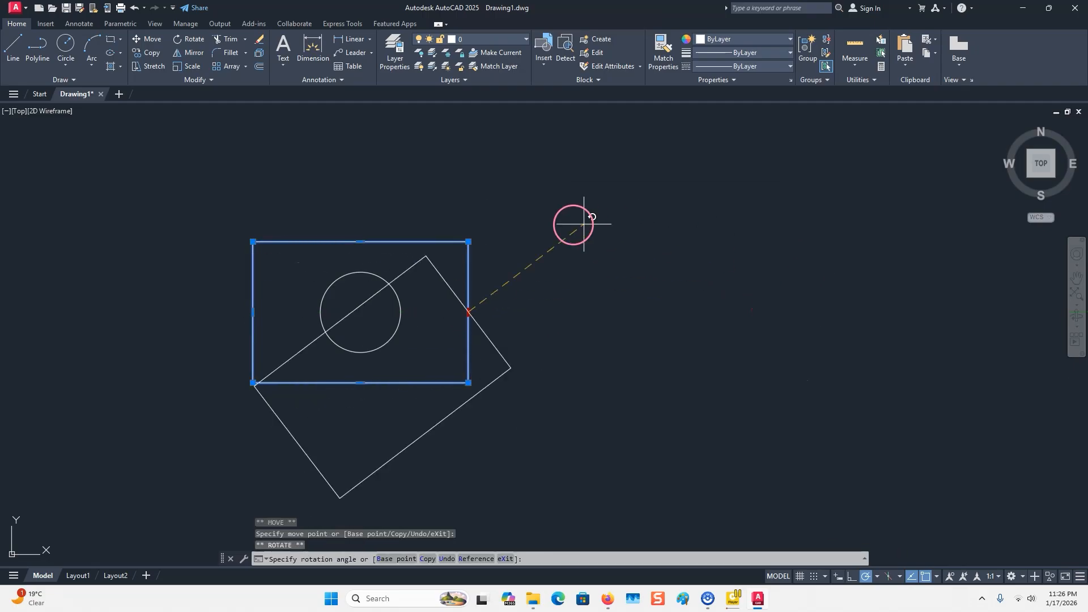
key(space)
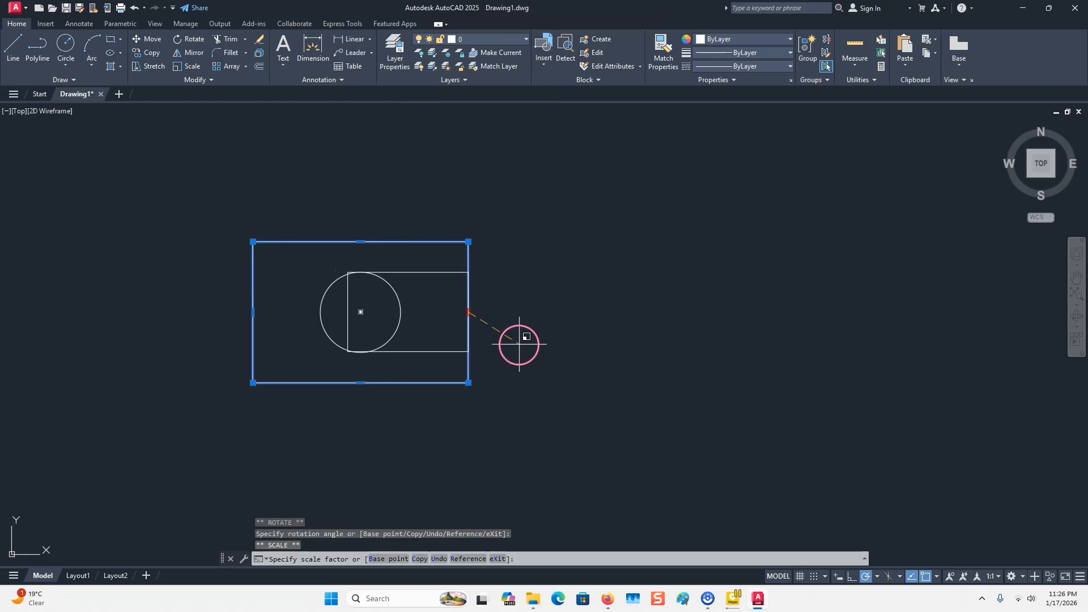
key(space)
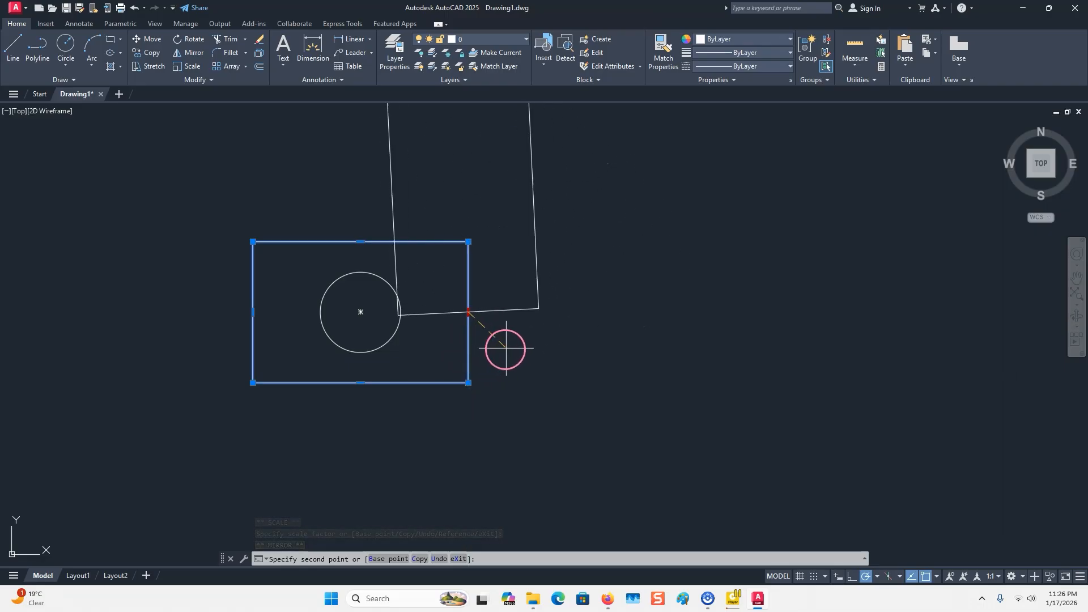
key(Escape)
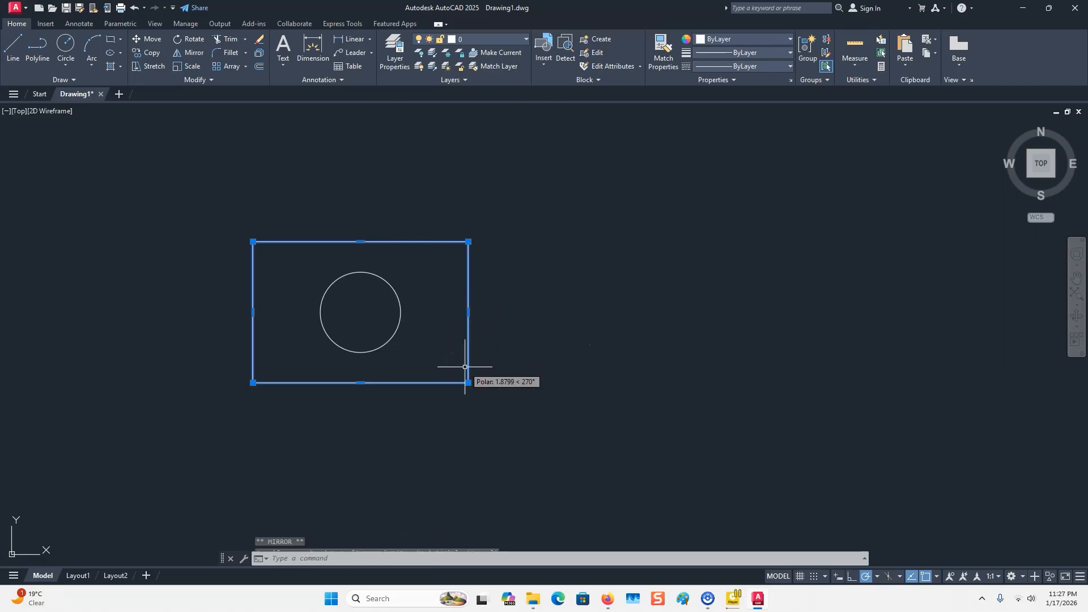
key(Escape)
middle_drag(585, 322, 711, 339)
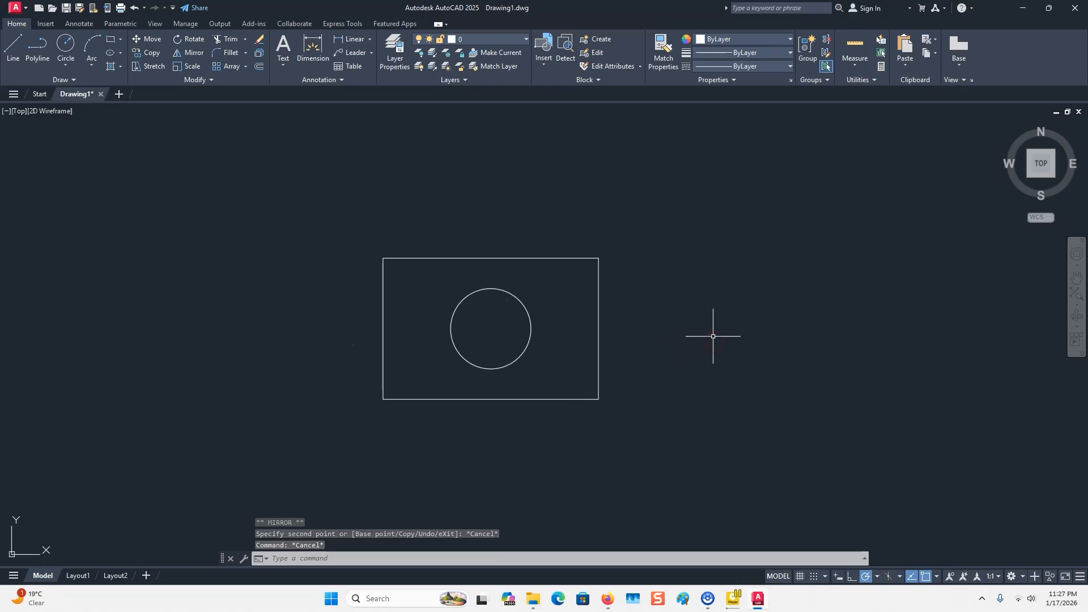
middle_drag(636, 427, 626, 414)
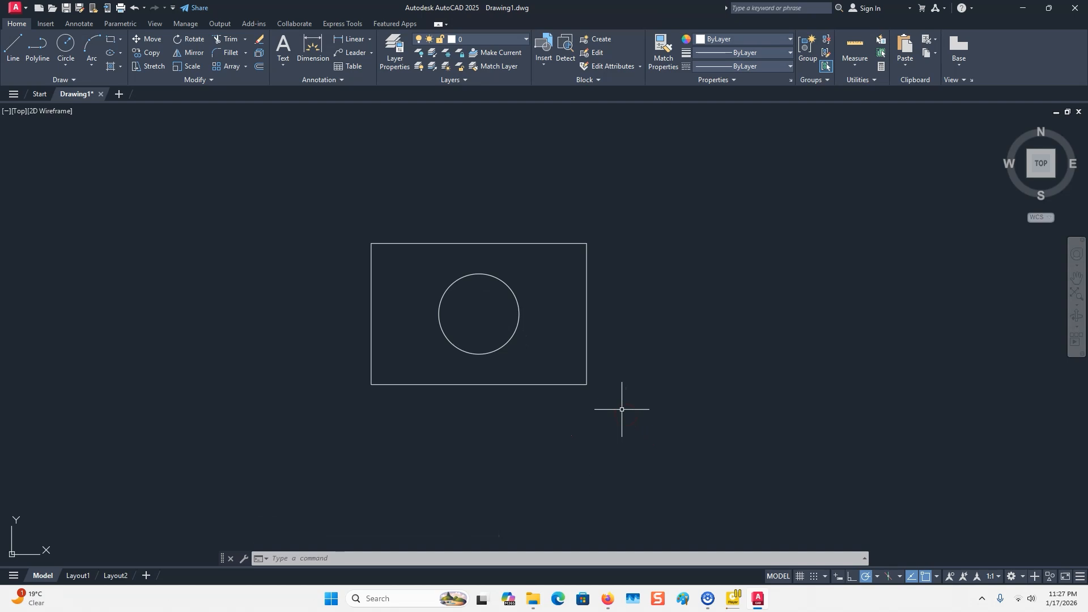